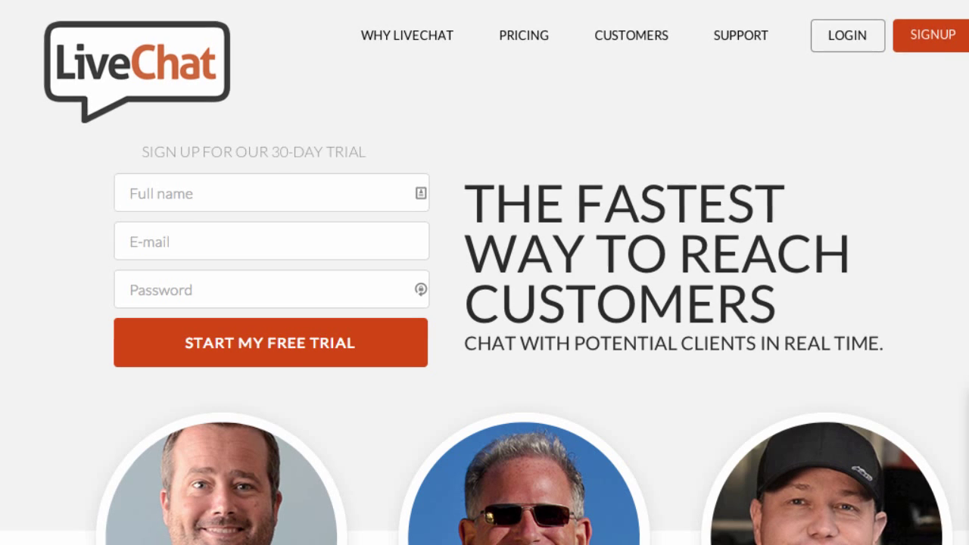
Scroll down the LiveChat homepage to browse its features
scroll(485, 272, down, 3)
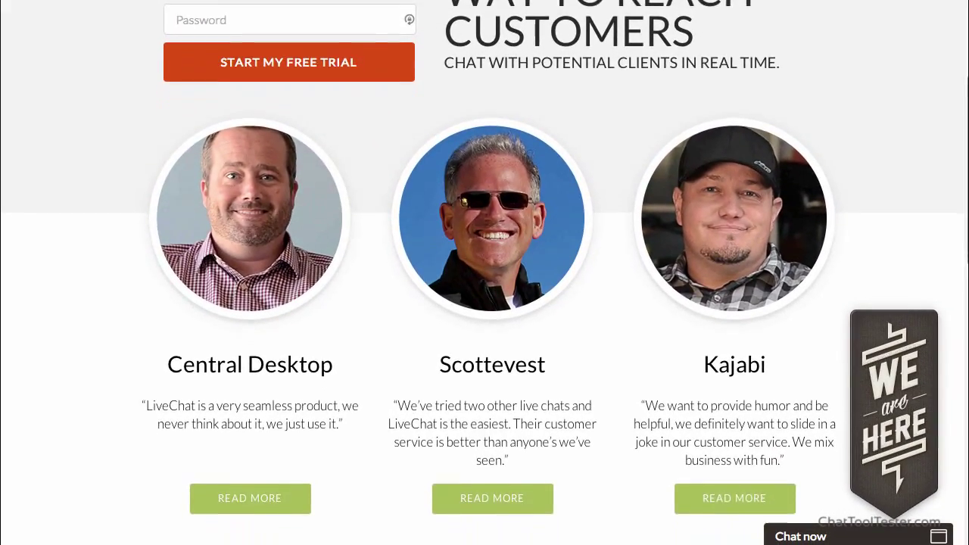
scroll(485, 272, down, 5)
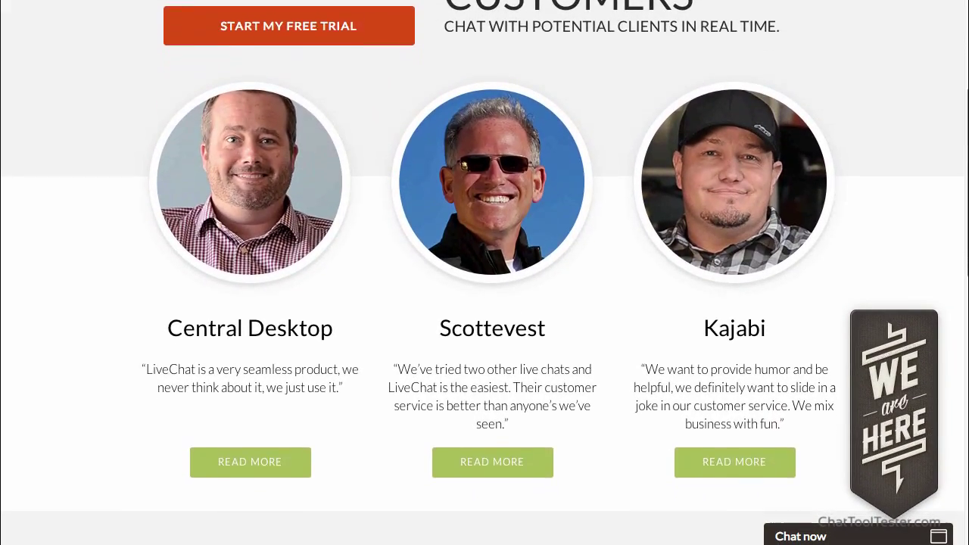
scroll(485, 273, down, 3)
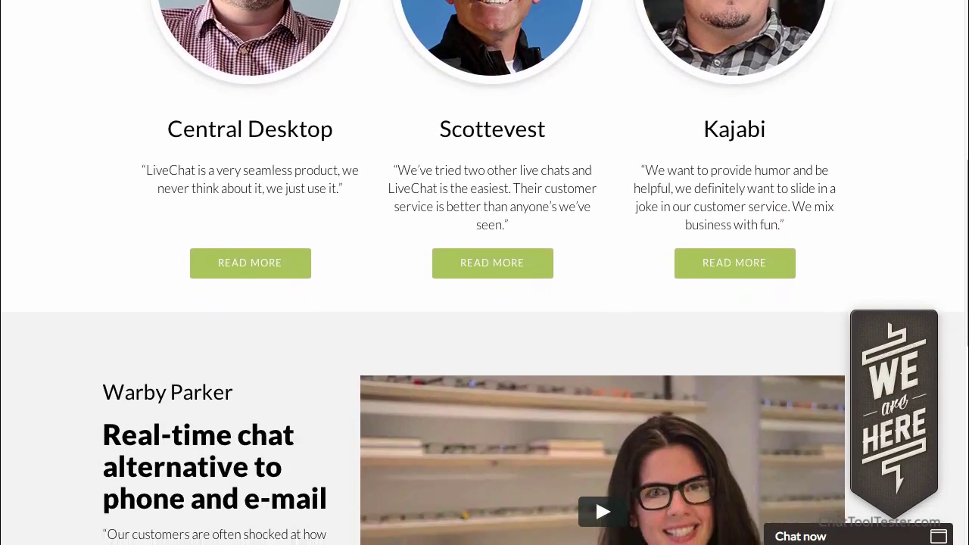
scroll(485, 273, down, 4)
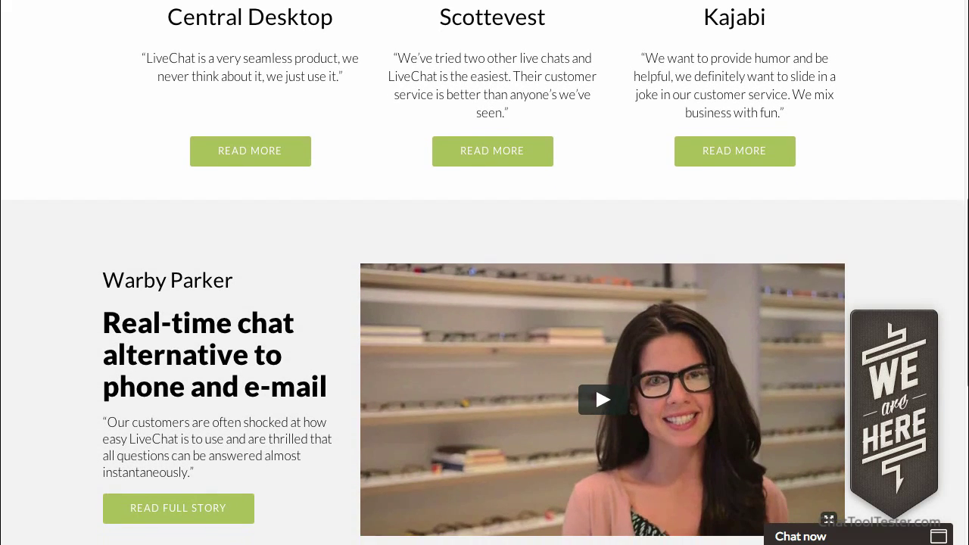
scroll(485, 273, down, 6)
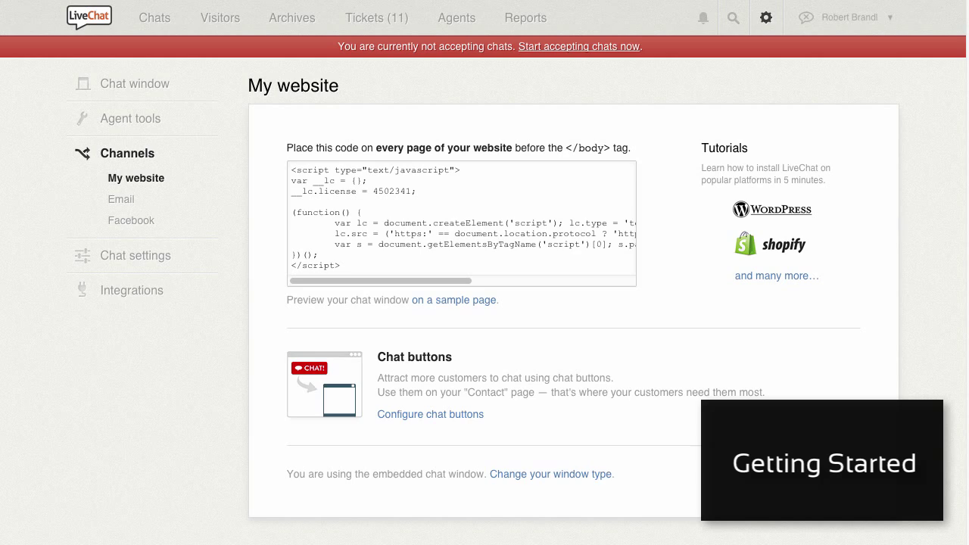
Copy the website installation code from the My website page
click(403, 217)
right_click(406, 218)
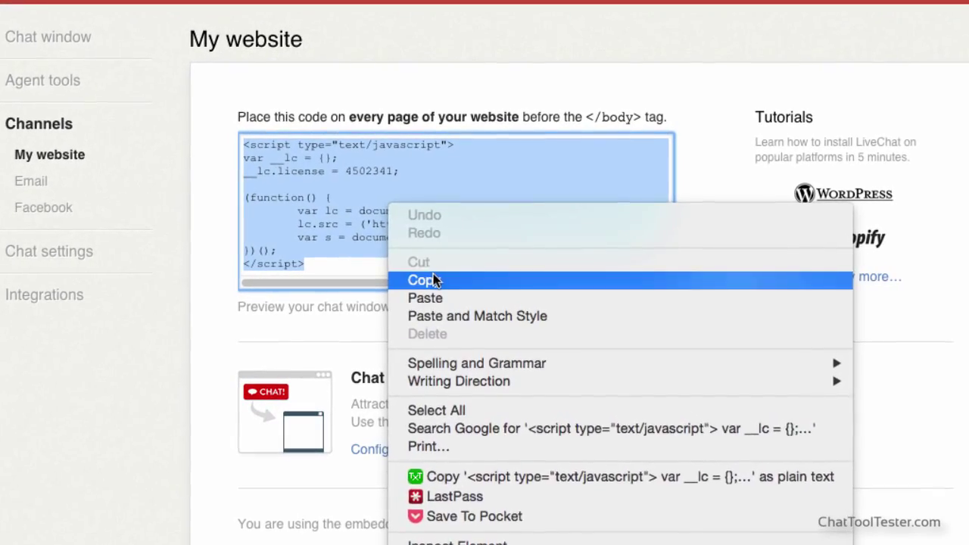
click(429, 280)
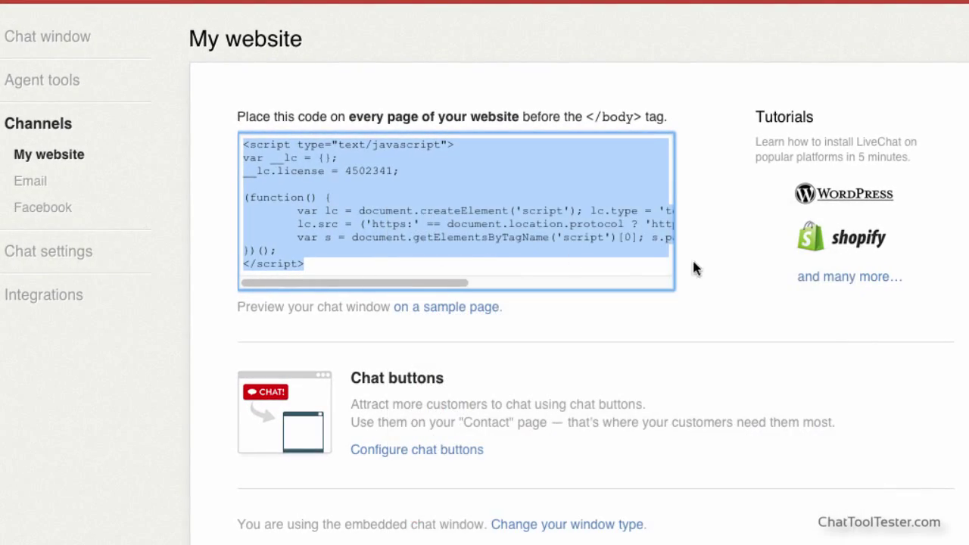
Look over the full list of available LiveChat integrations
click(736, 285)
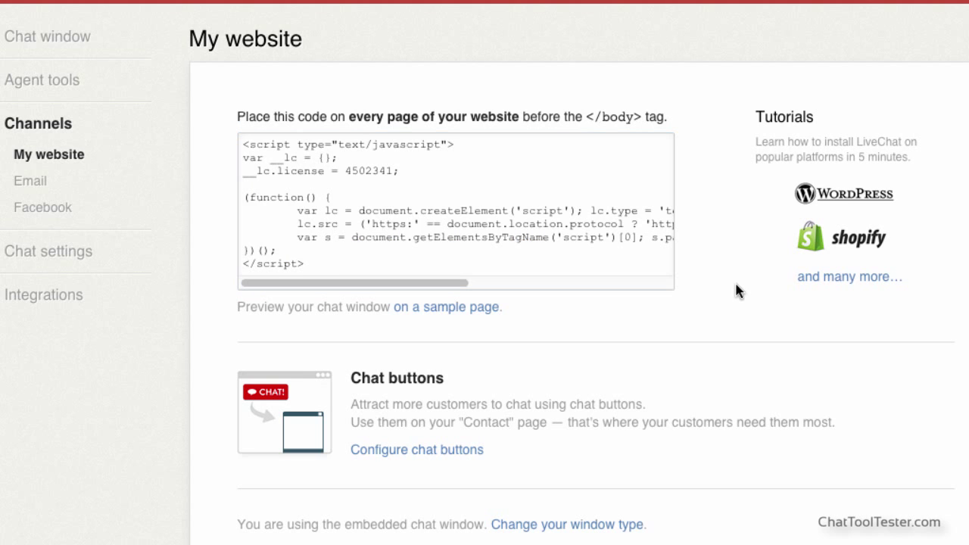
click(820, 279)
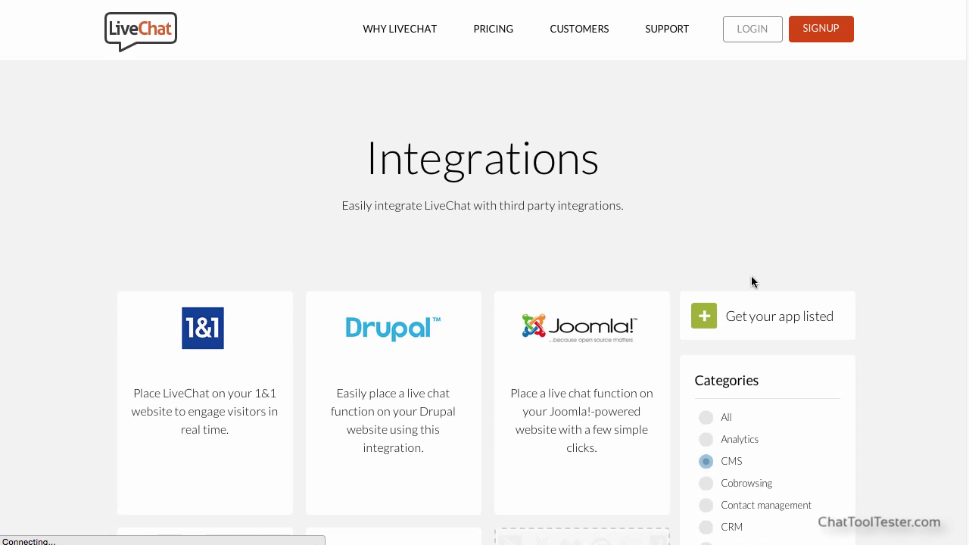
scroll(751, 288, down, 4)
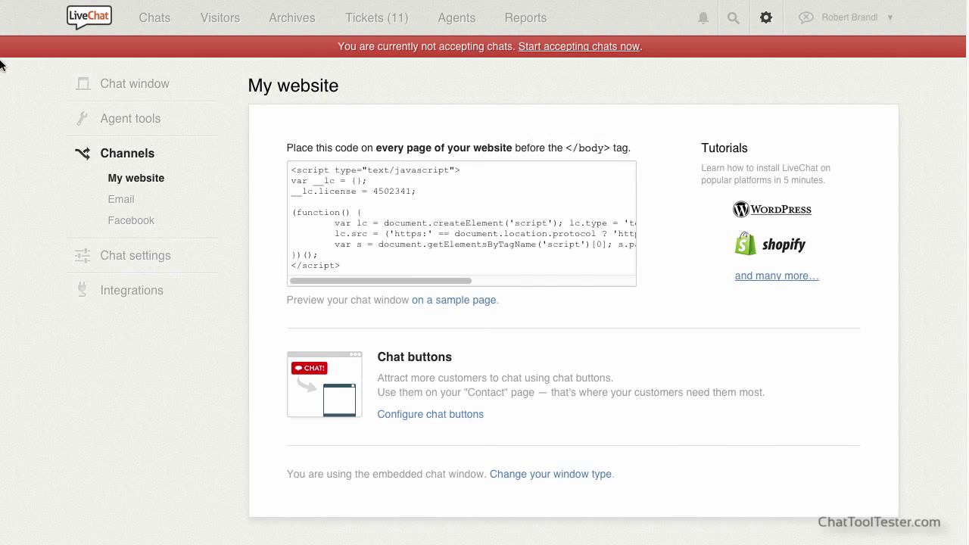
click(144, 82)
Choose the modern theme and set the window colour to black #0A0C0D
click(804, 277)
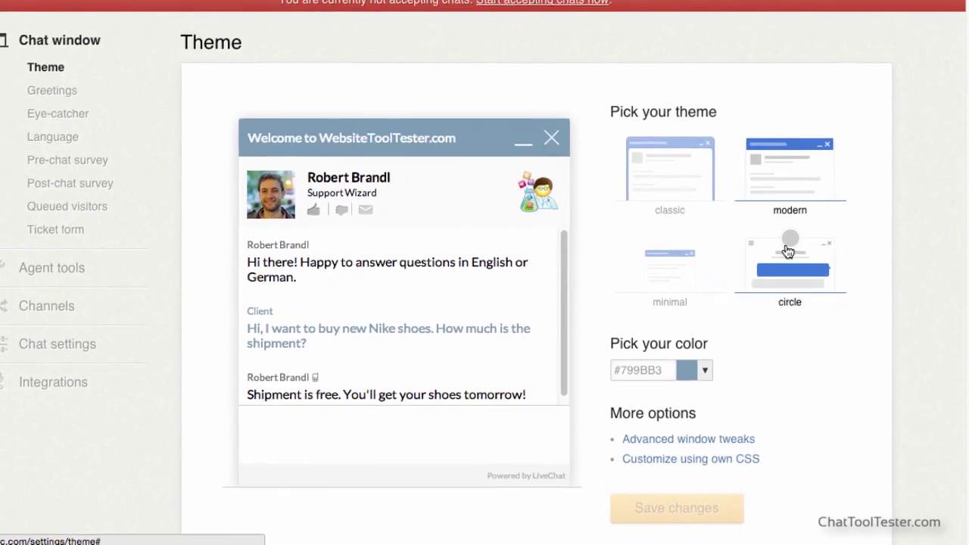
click(698, 221)
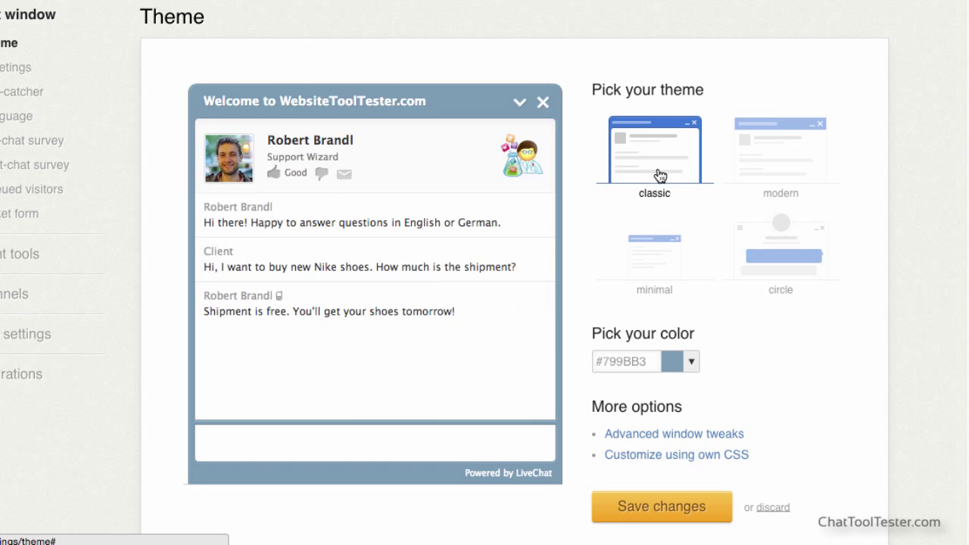
click(774, 162)
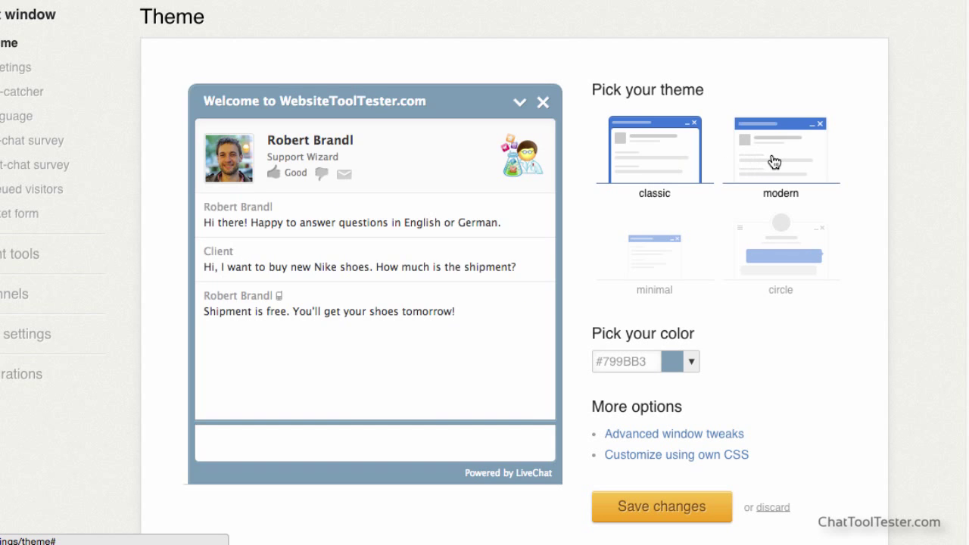
click(695, 366)
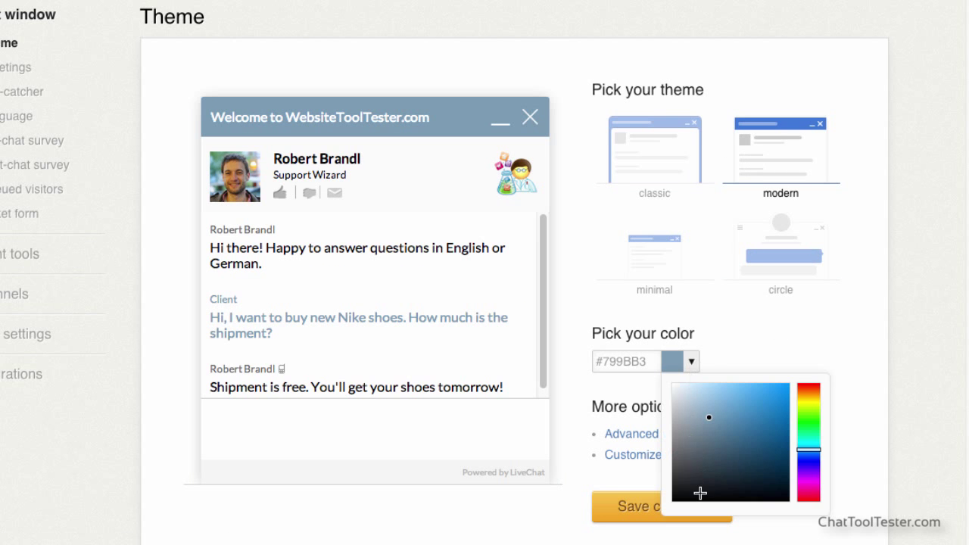
click(699, 493)
click(733, 339)
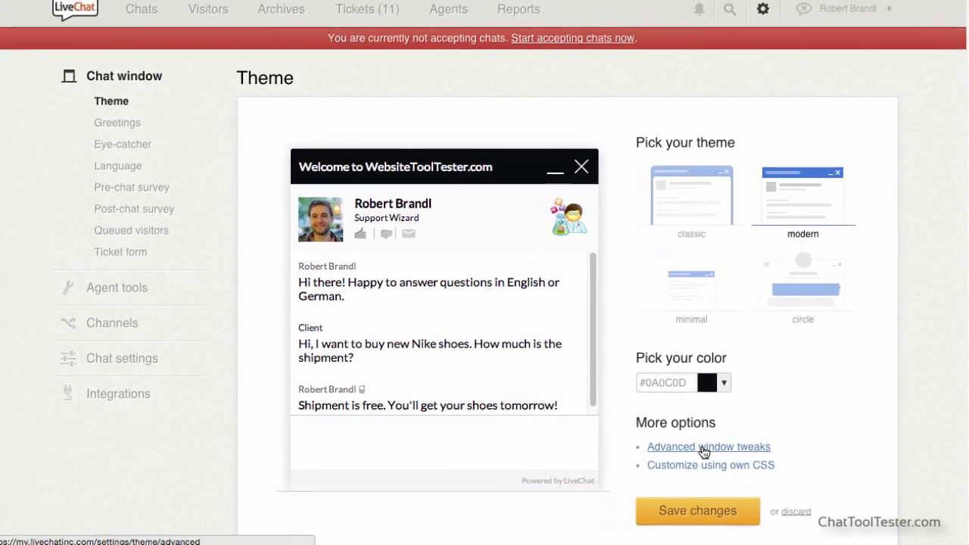
Preview Advanced window tweaks, toggling Display logo off and on, then cancel without changes
click(704, 448)
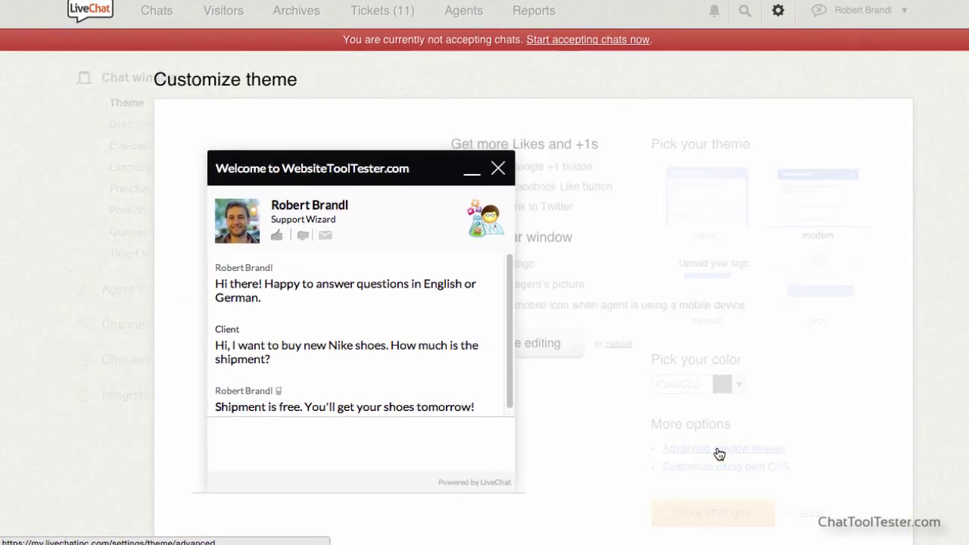
click(526, 240)
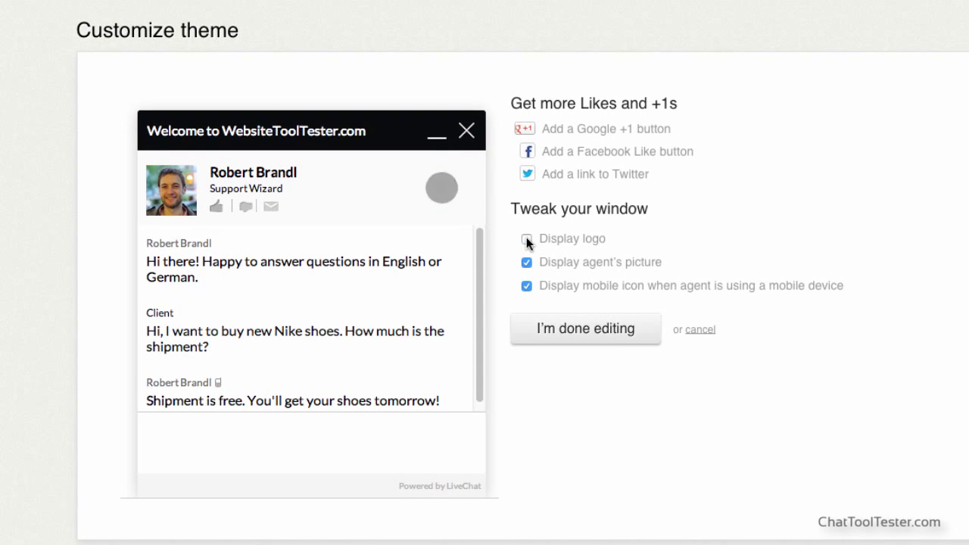
click(526, 239)
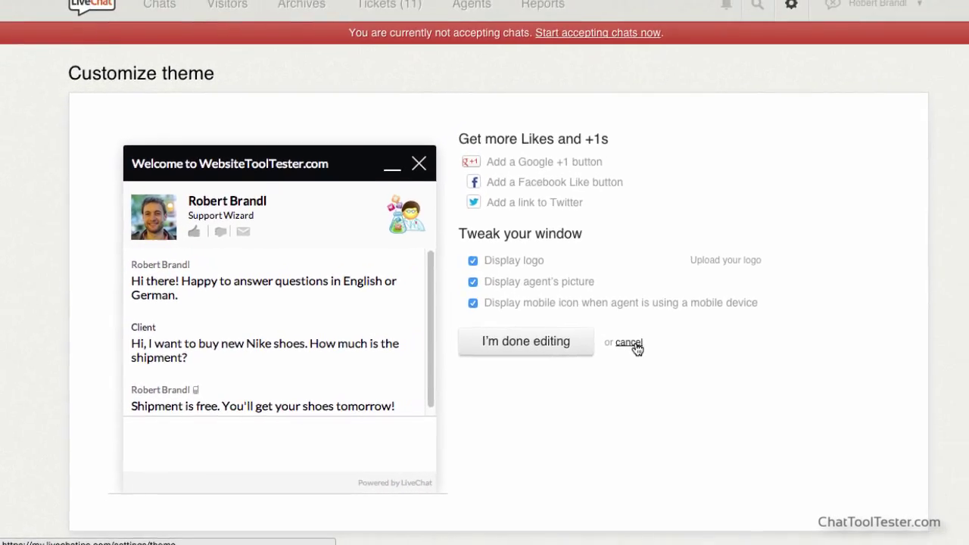
click(700, 330)
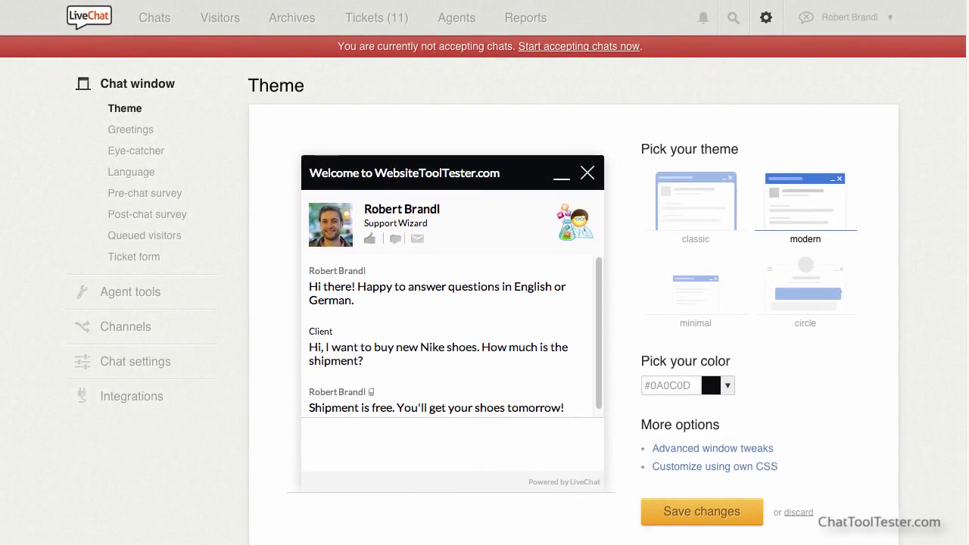
click(134, 152)
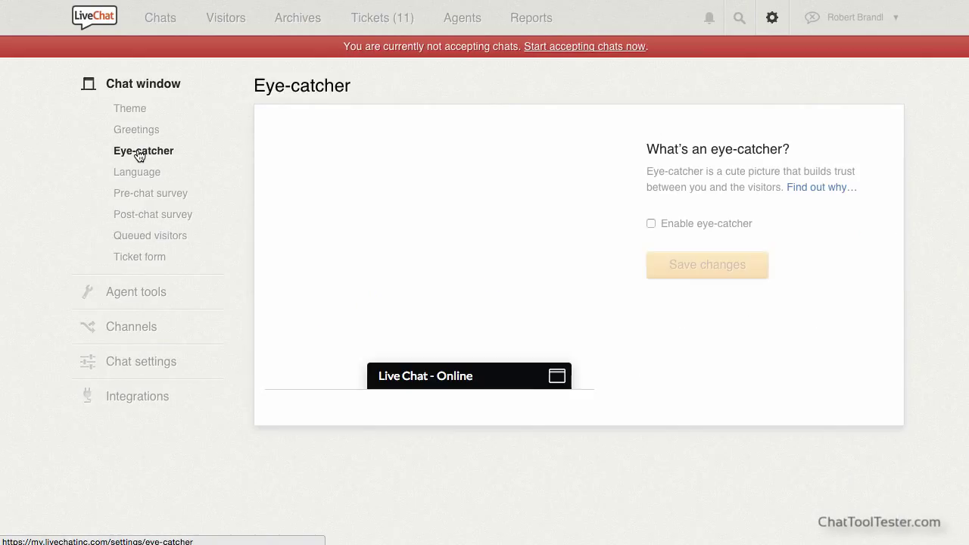
Enable the eye-catcher, browse the gallery, and keep the default 'We are here!' picture
click(650, 224)
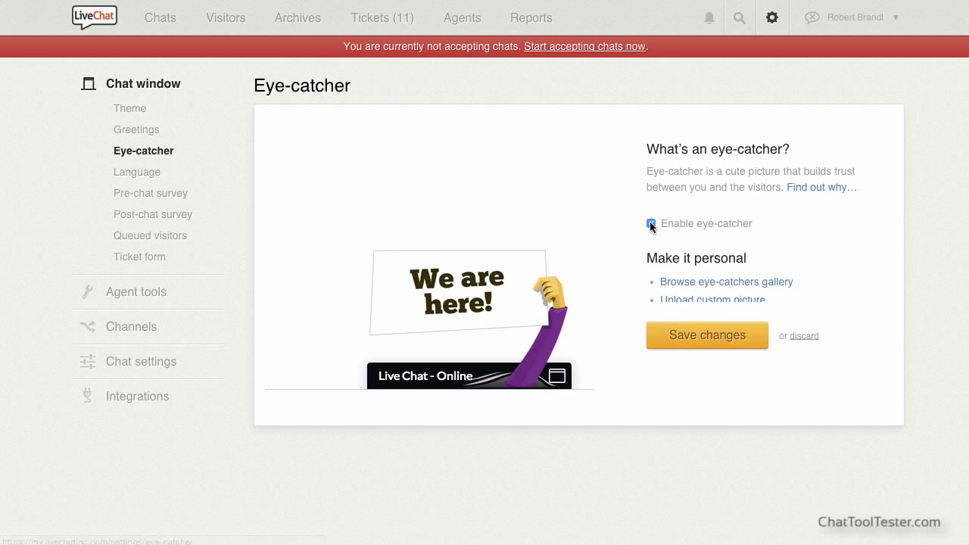
click(685, 283)
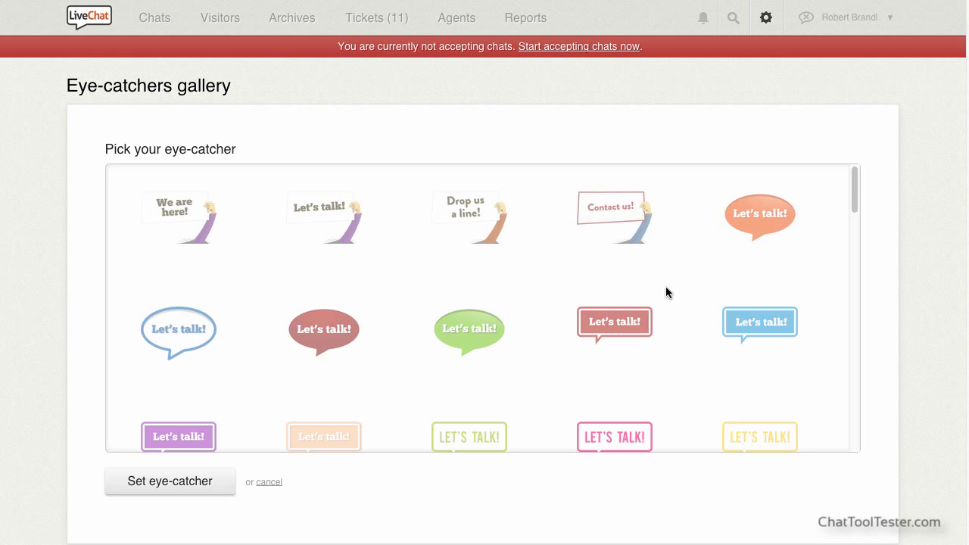
click(477, 228)
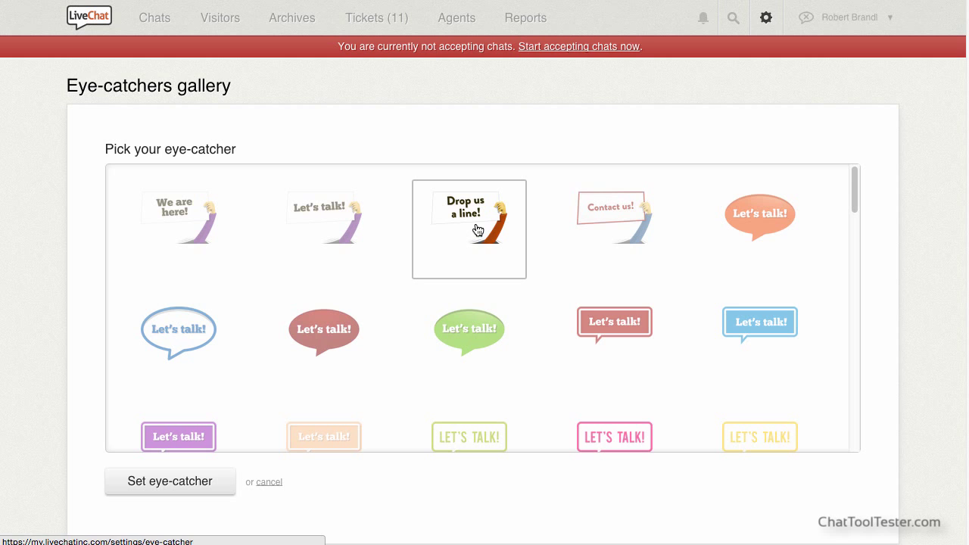
click(269, 482)
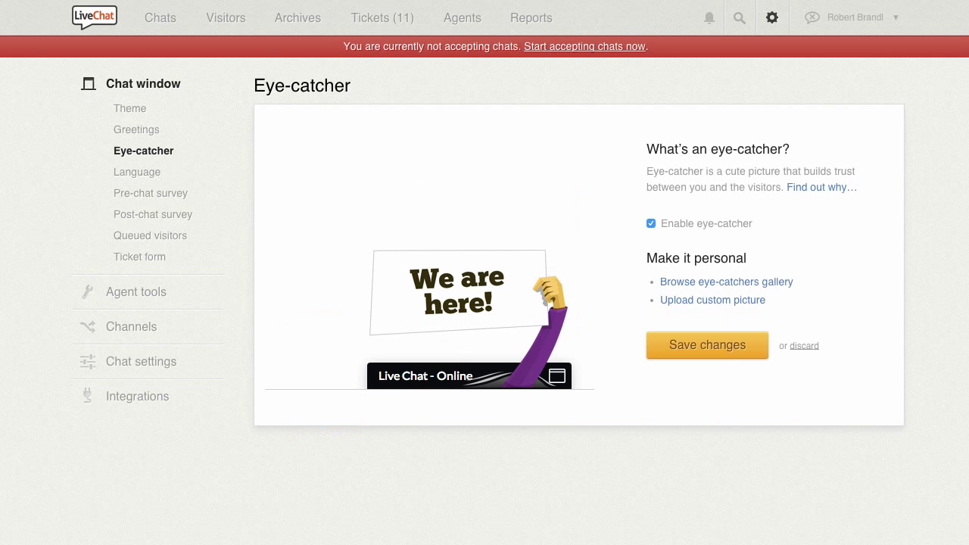
click(148, 133)
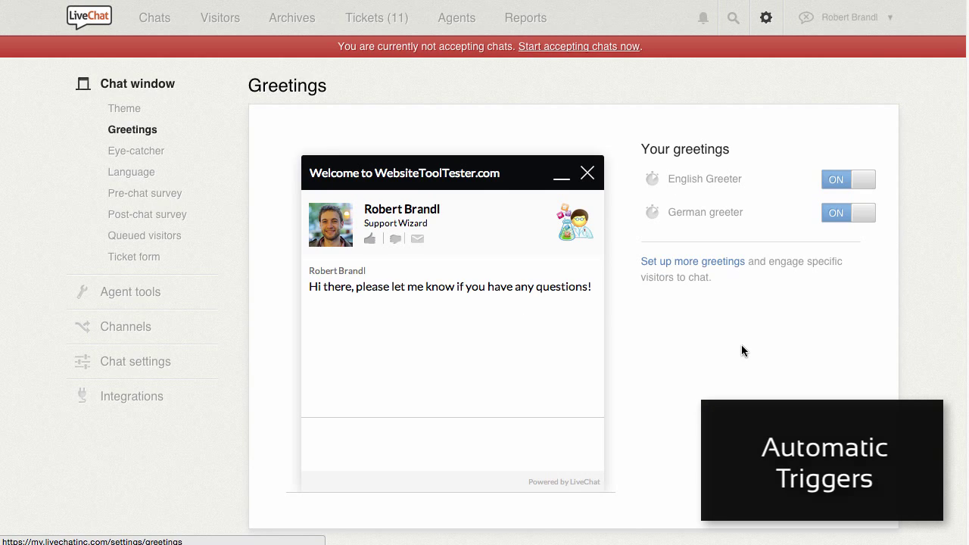
Open the English Greeter greeting and its /pricing page address condition
click(719, 180)
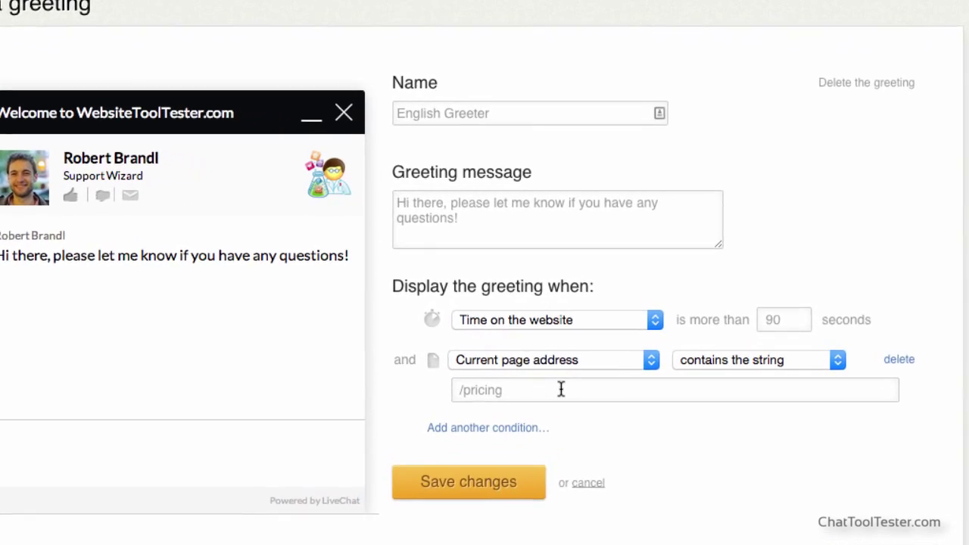
click(530, 398)
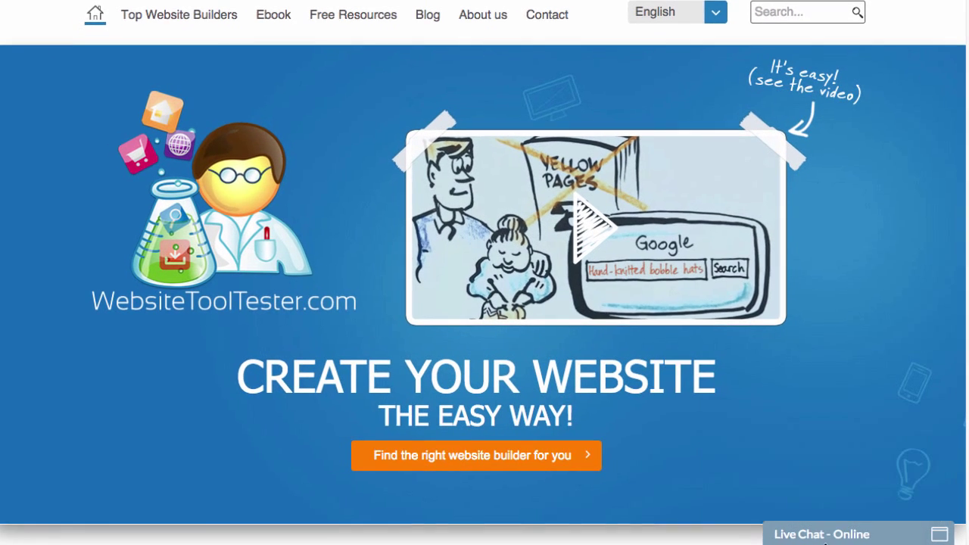
Send 'Hi there, I have a question about your software!' from the website chat widget, then draft the agent's reply
click(831, 535)
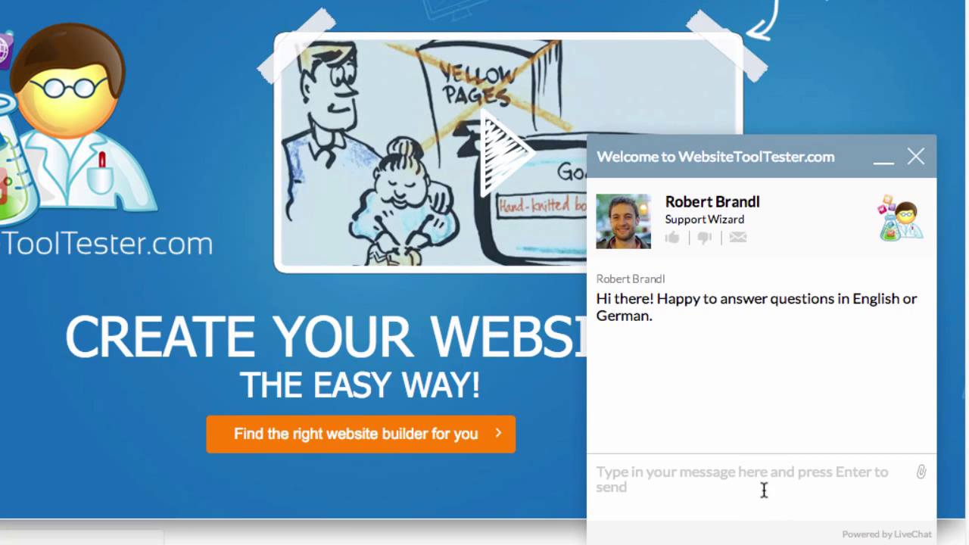
key(ctrl+v)
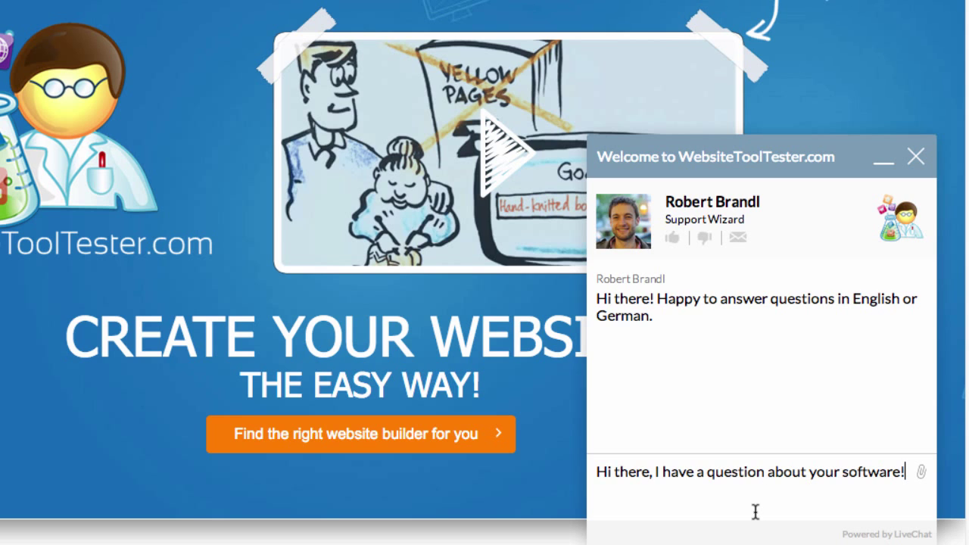
key(Return)
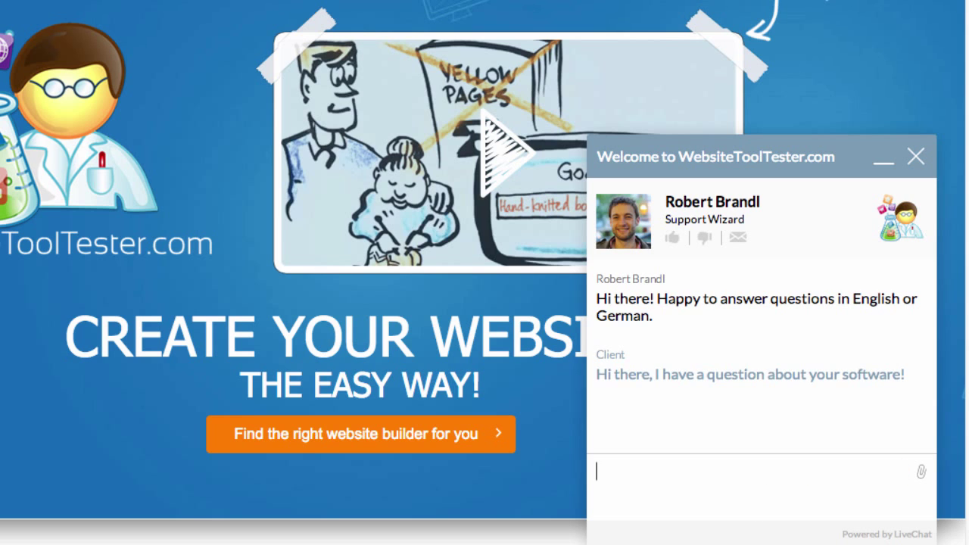
text(Sure, how can I )
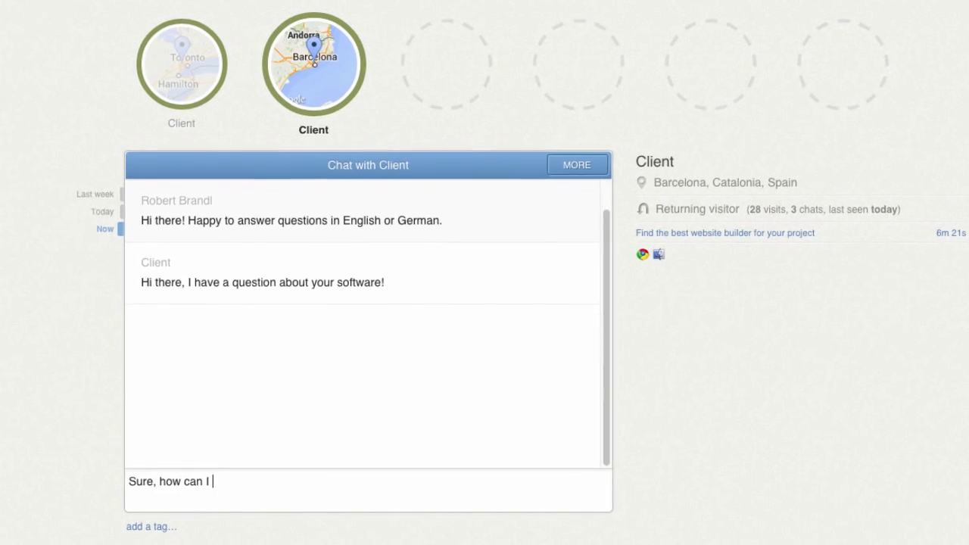
text(help you today?)
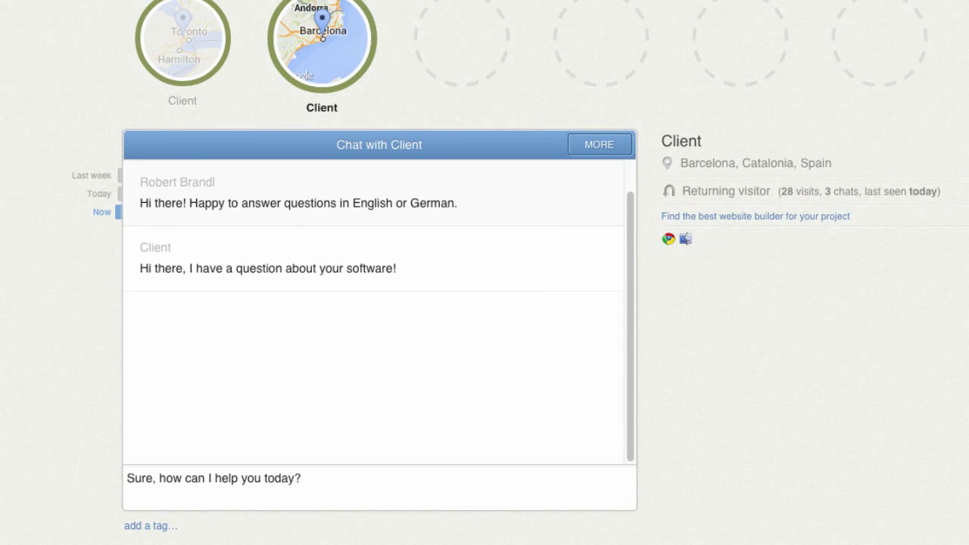
Send 'Sure, how can I help you today?' and the canned 'What product are you interested in?'
key(Return)
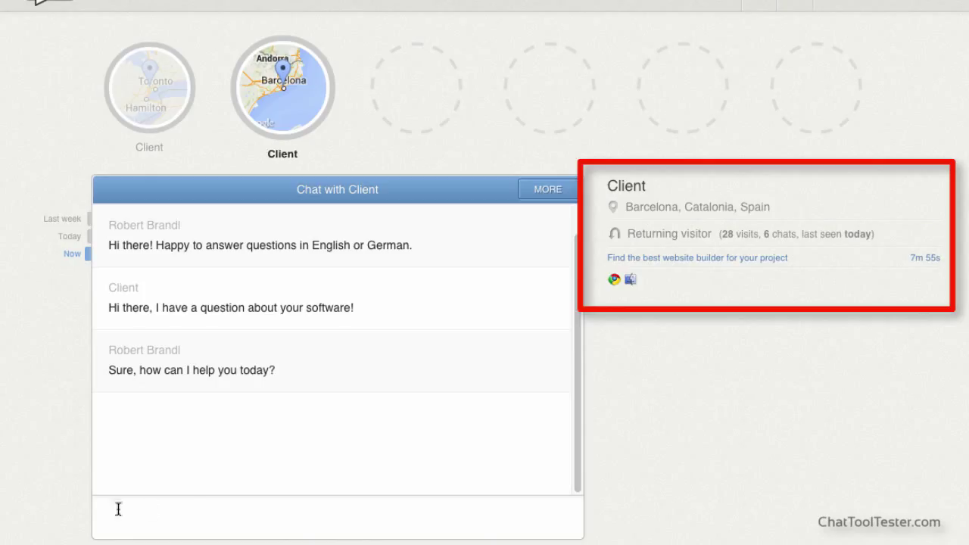
text(#)
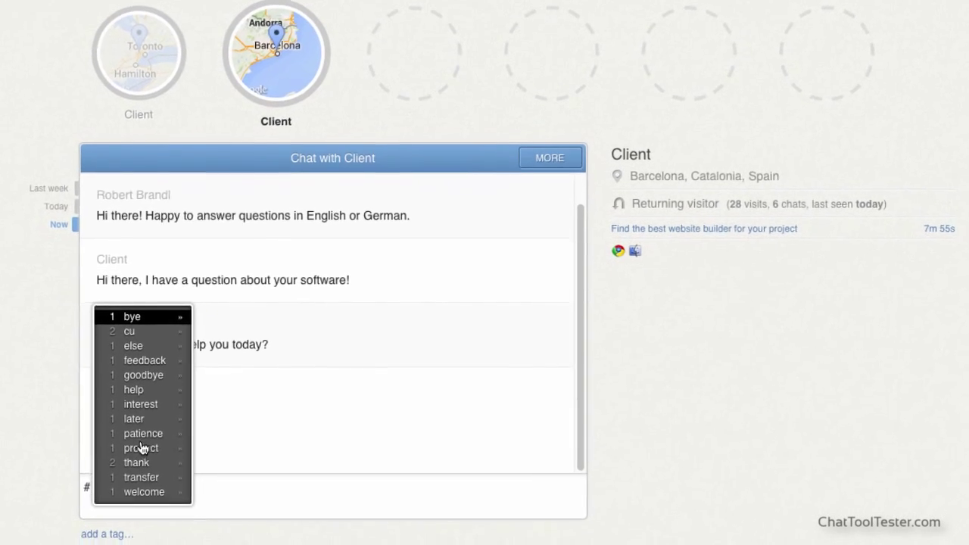
click(141, 448)
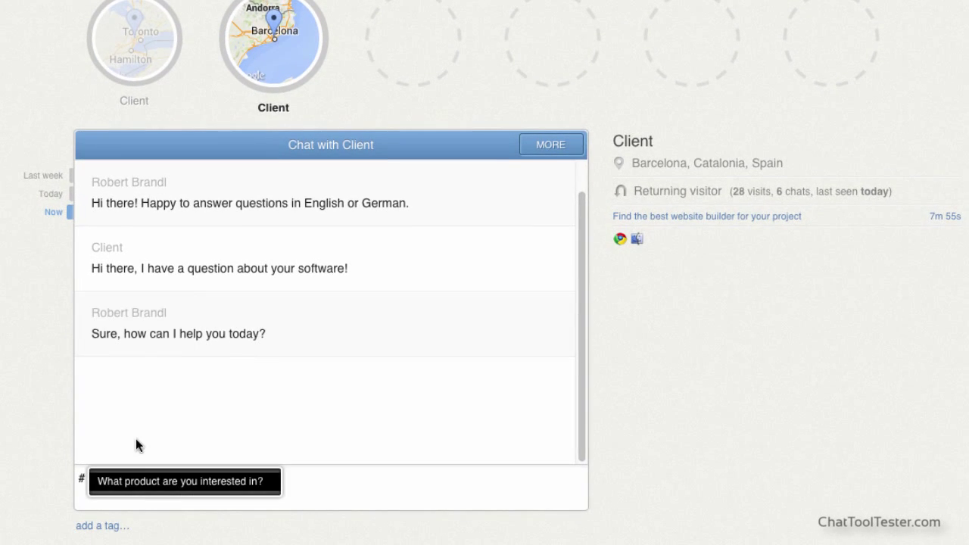
click(219, 491)
key(Return)
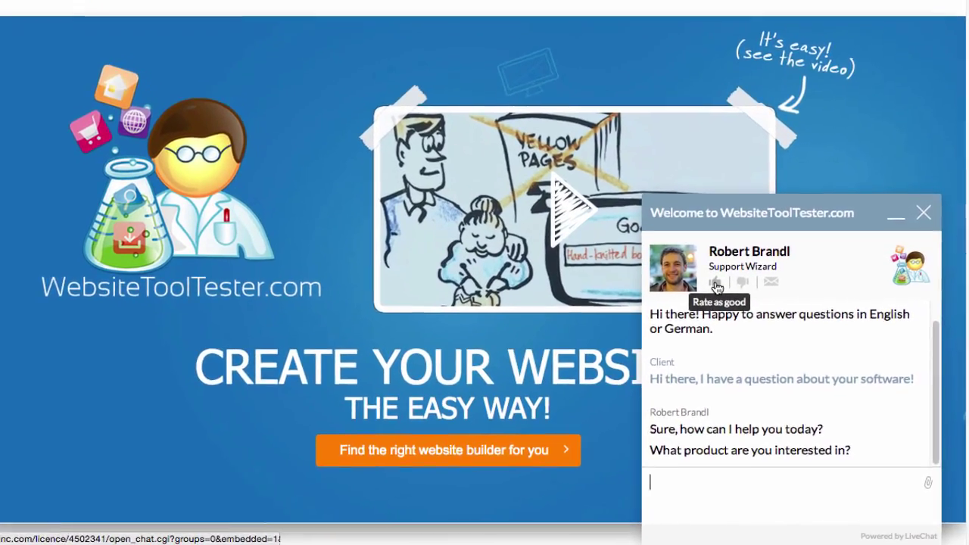
Give the customer service a thumbs-up 'good' rating in the website chat widget
click(715, 284)
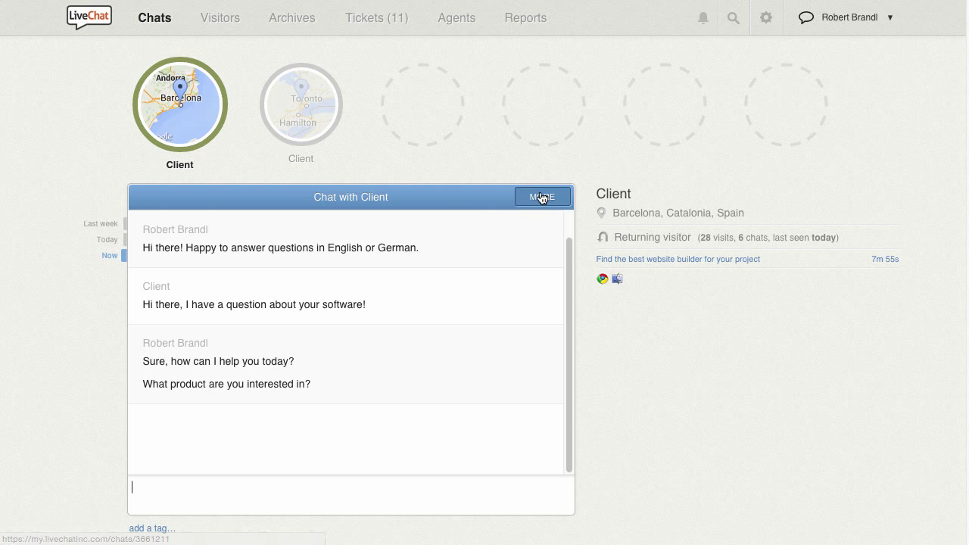
Try transferring the chat from MORE actions, find no agents available, and cancel
click(542, 198)
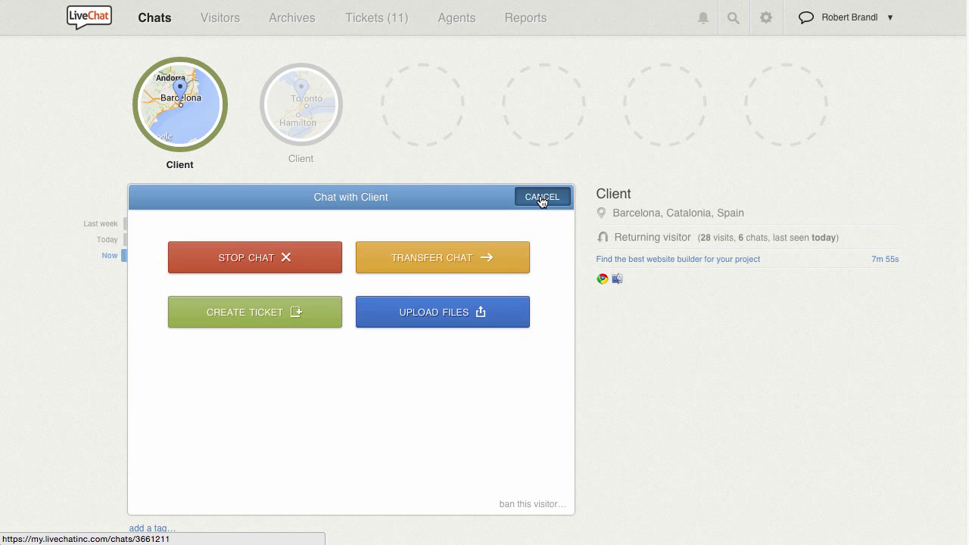
click(439, 270)
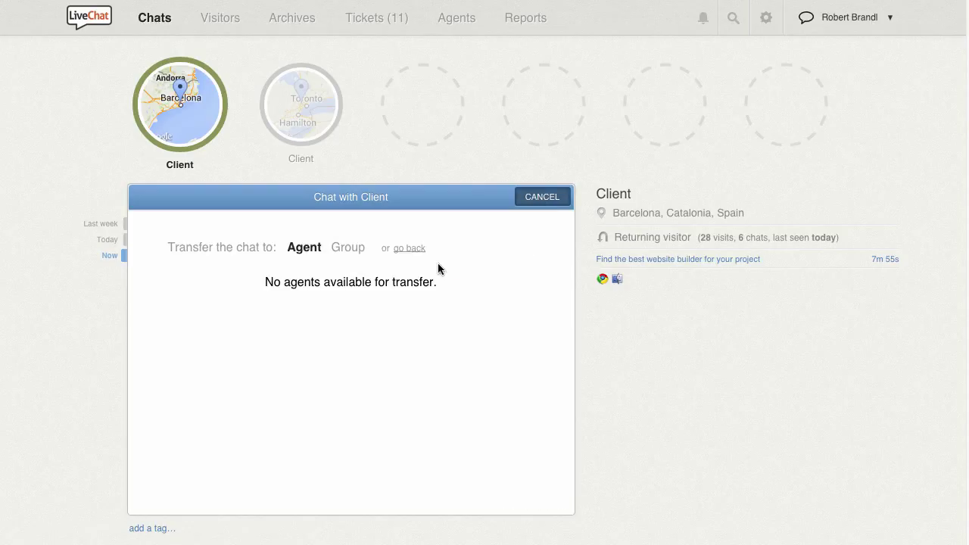
click(410, 248)
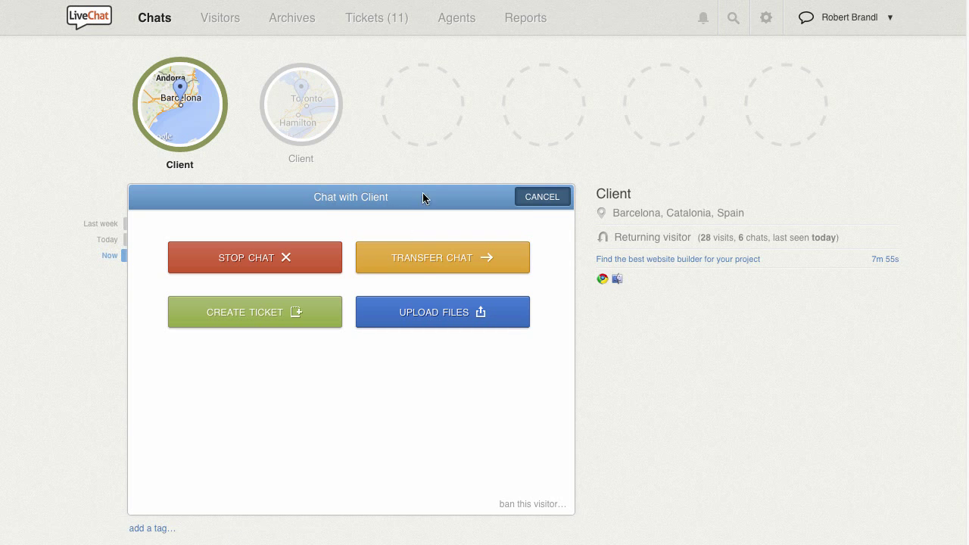
click(541, 200)
click(229, 22)
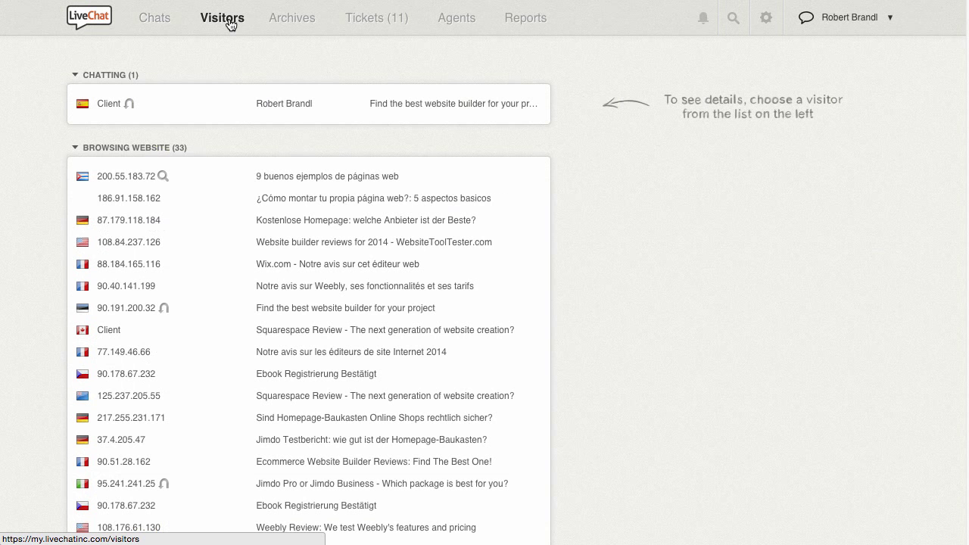
Review the chatting client's details and the website's offline Contact us form
click(445, 109)
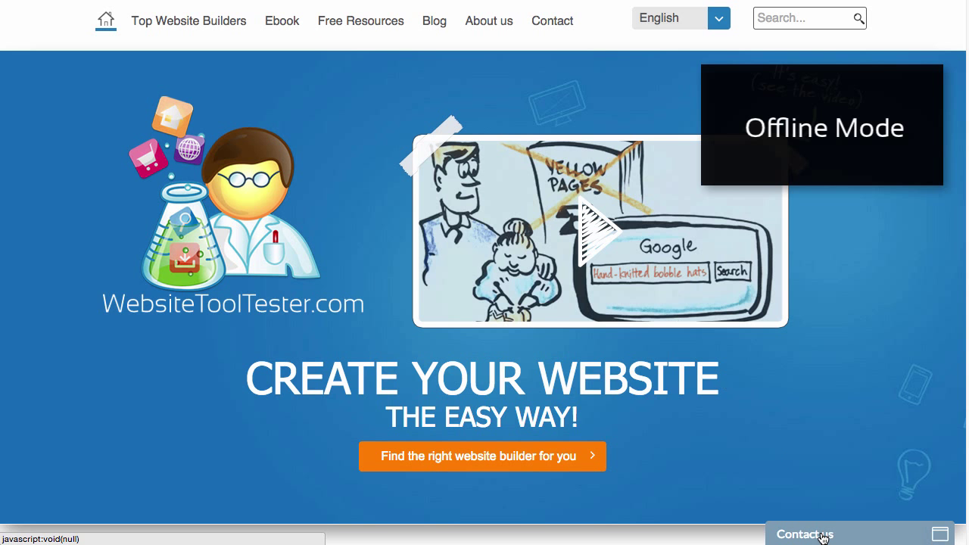
click(823, 535)
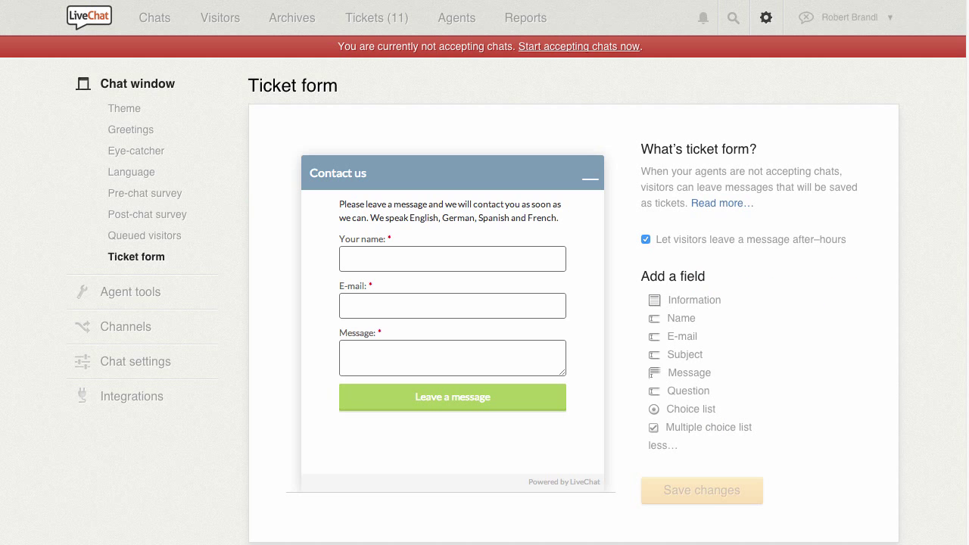
click(372, 19)
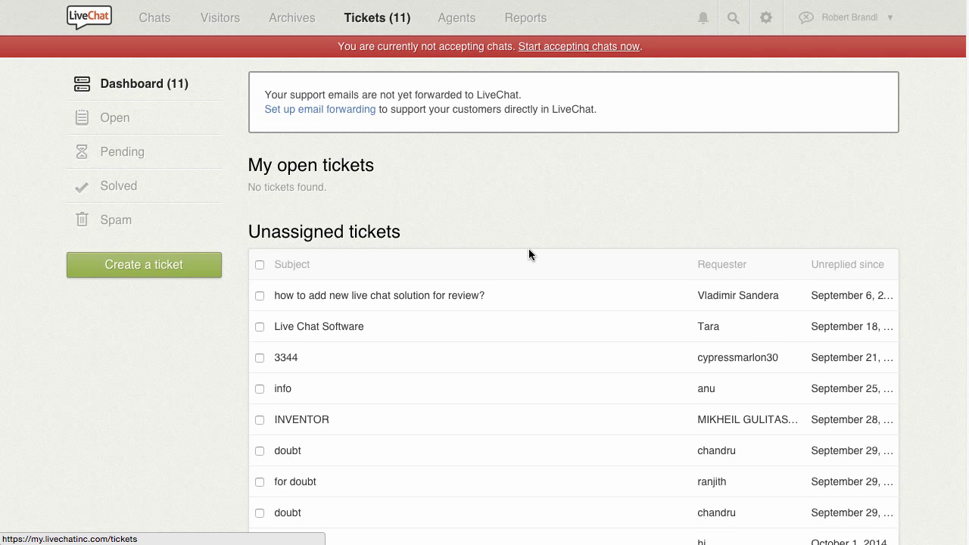
Scroll down the Tickets list and back up to the top
scroll(529, 254, down, 2)
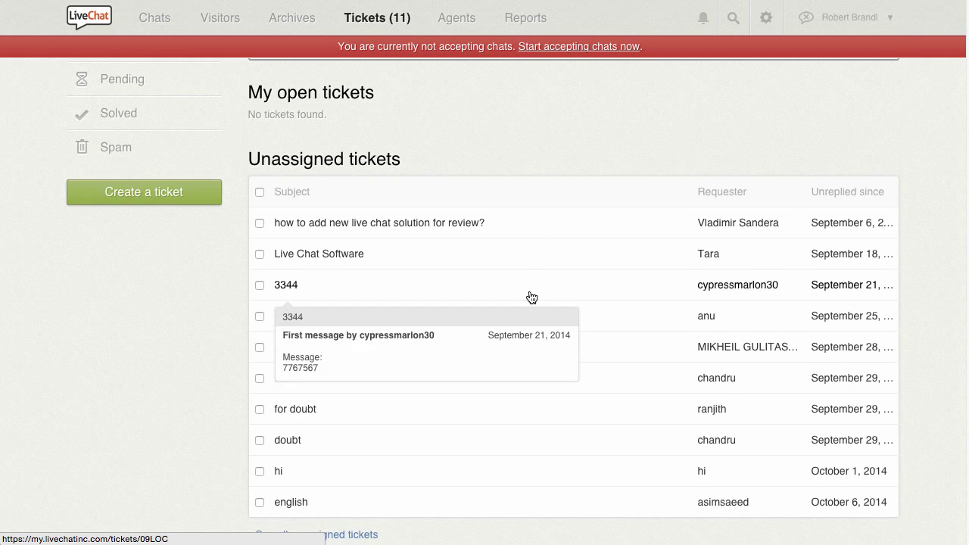
scroll(530, 296, up, 2)
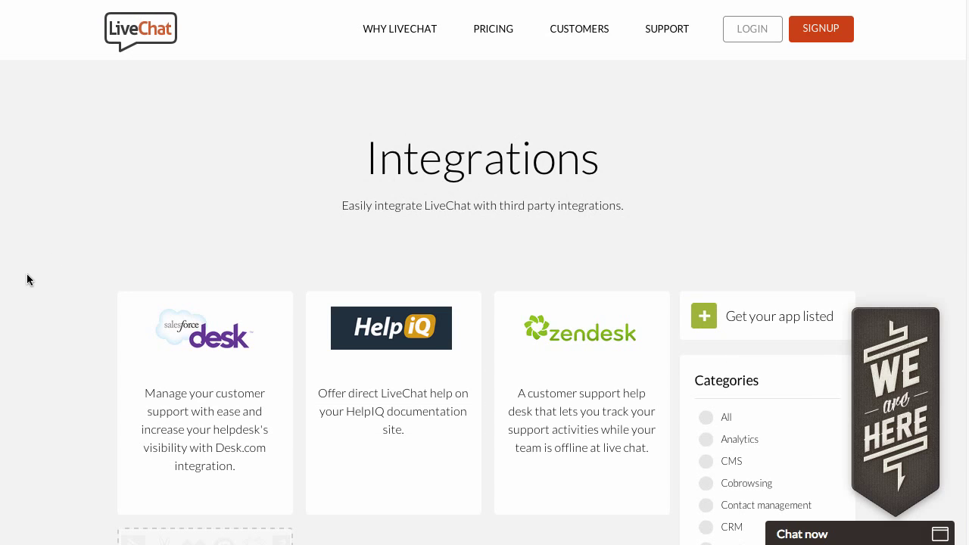
Scroll down the Integrations page listing Desk, HelpIQ and zendesk
scroll(26, 274, down, 2)
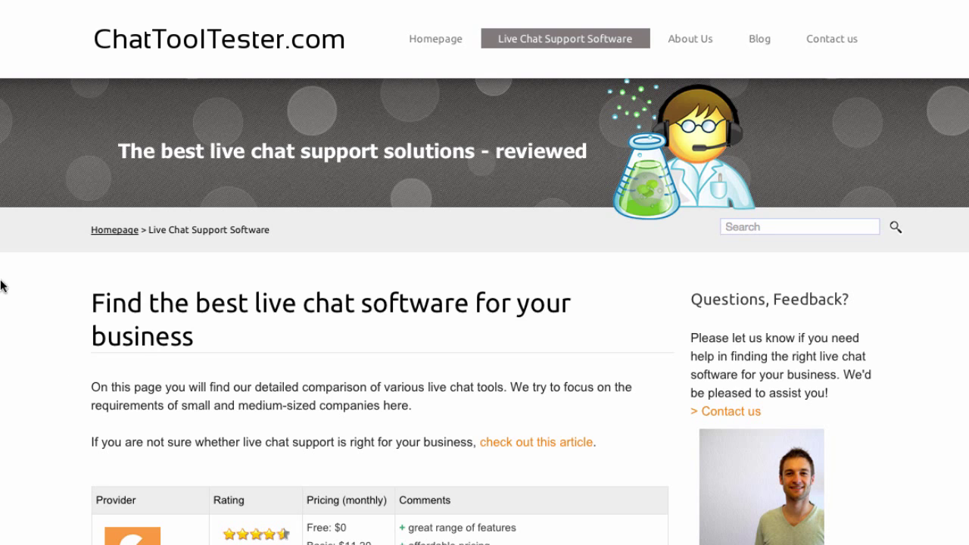
Scroll the comparison table from Zopim down to the Live2Chat row
scroll(29, 432, down, 3)
scroll(29, 433, down, 5)
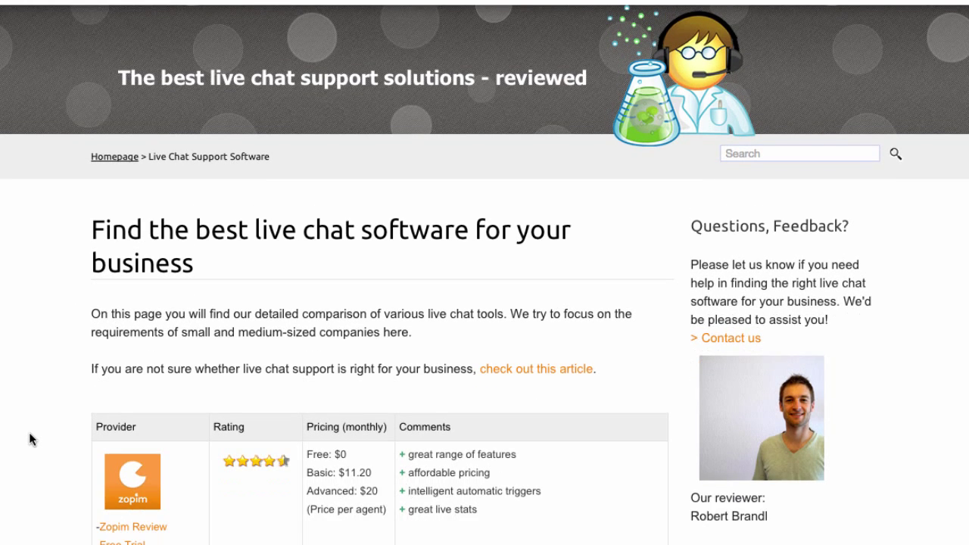
scroll(28, 432, down, 10)
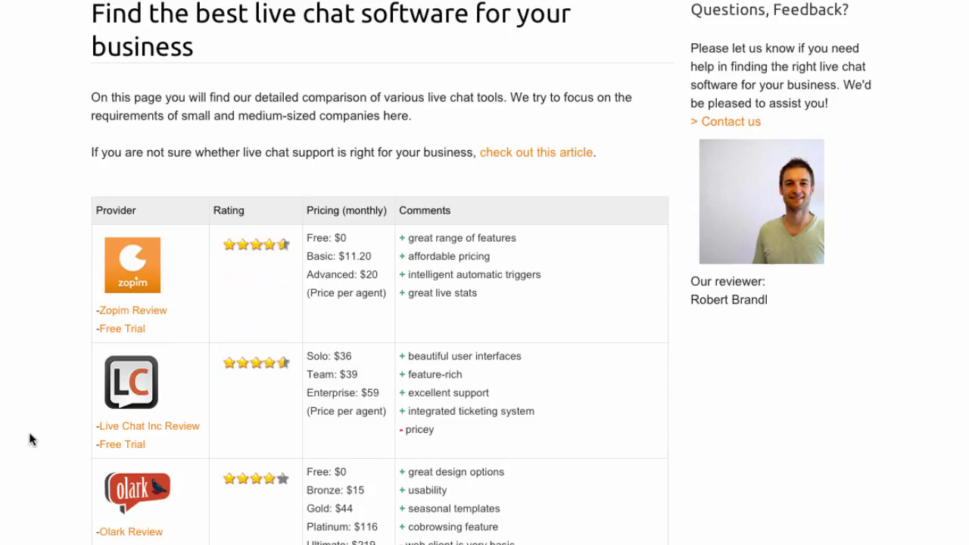
scroll(29, 432, down, 5)
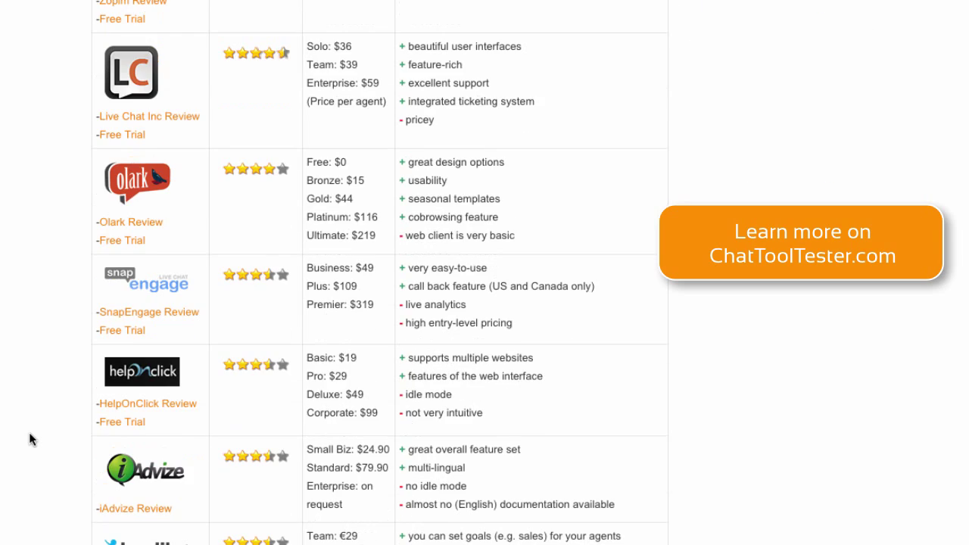
scroll(28, 433, down, 4)
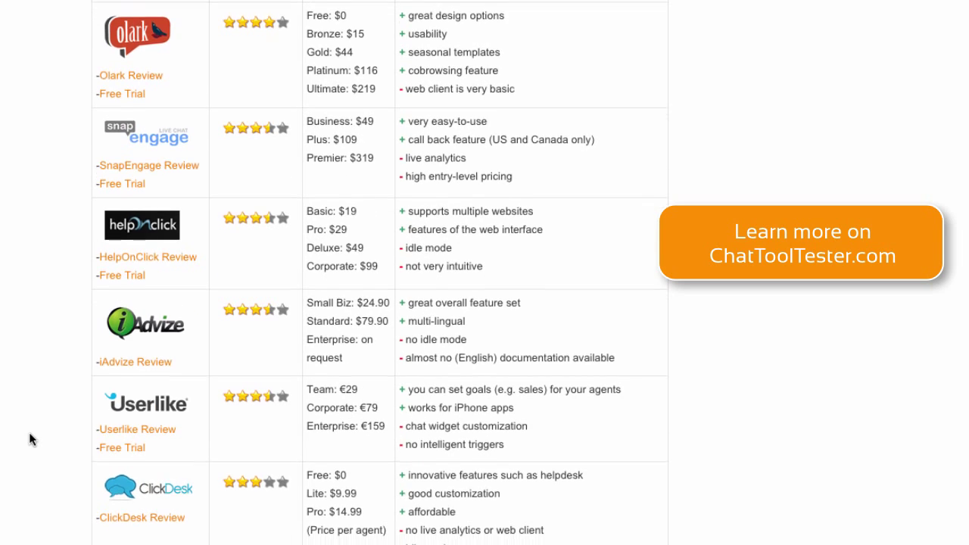
scroll(28, 439, down, 1)
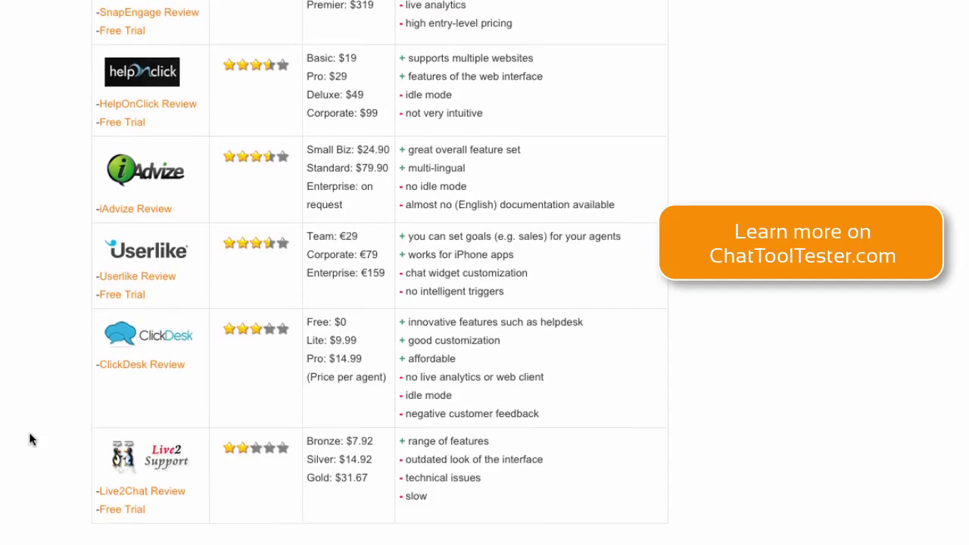